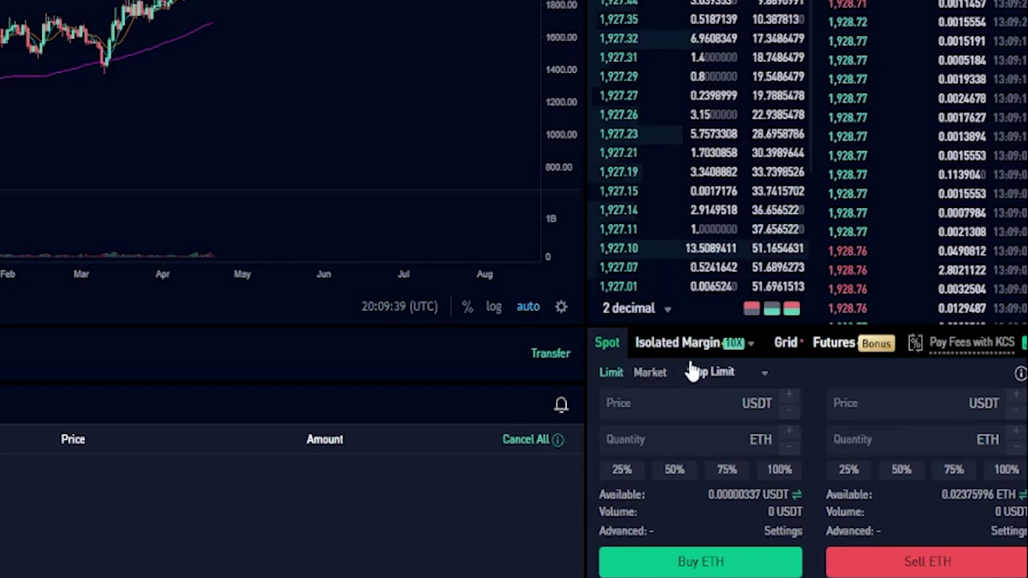
Change the Spot order type from Stop Limit to Stop Market.
{"action": "left_click", "coordinate": [712, 379]}
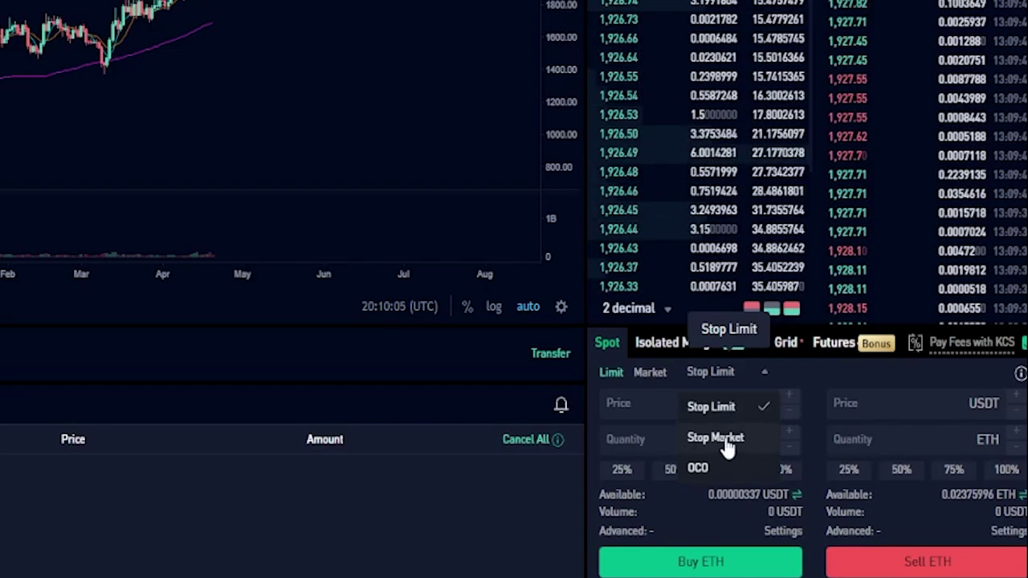
{"action": "left_click", "coordinate": [731, 439]}
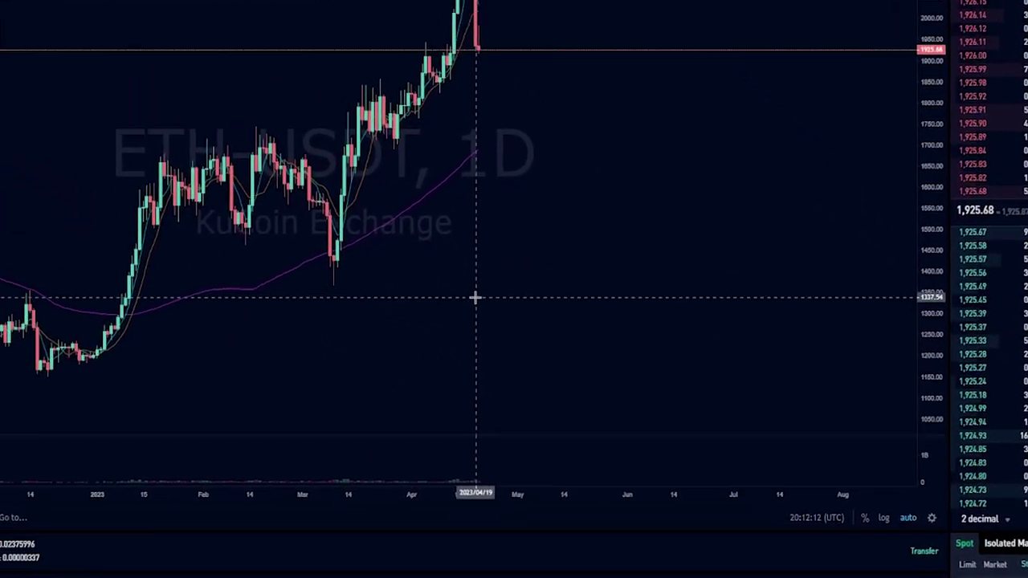
Sketch a freehand circle around the March low, then delete it.
{"action": "left_click", "coordinate": [355, 244]}
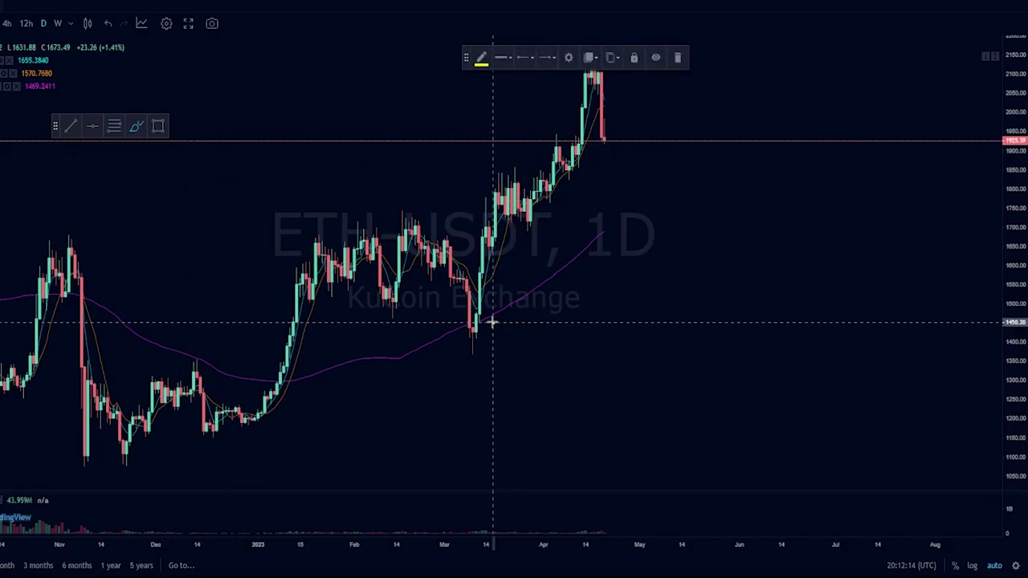
{"action": "mouse_move", "coordinate": [492, 322]}
{"action": "left_mouse_down"}
{"action": "mouse_move", "coordinate": [464, 318]}
{"action": "mouse_move", "coordinate": [486, 337]}
{"action": "mouse_move", "coordinate": [488, 324]}
{"action": "left_mouse_up"}
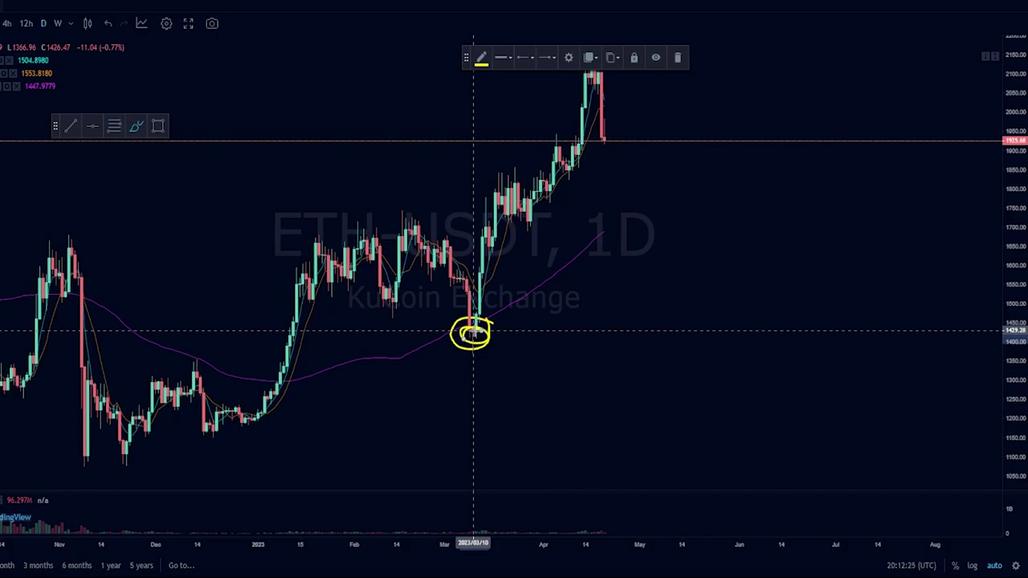
{"action": "key", "text": "Delete"}
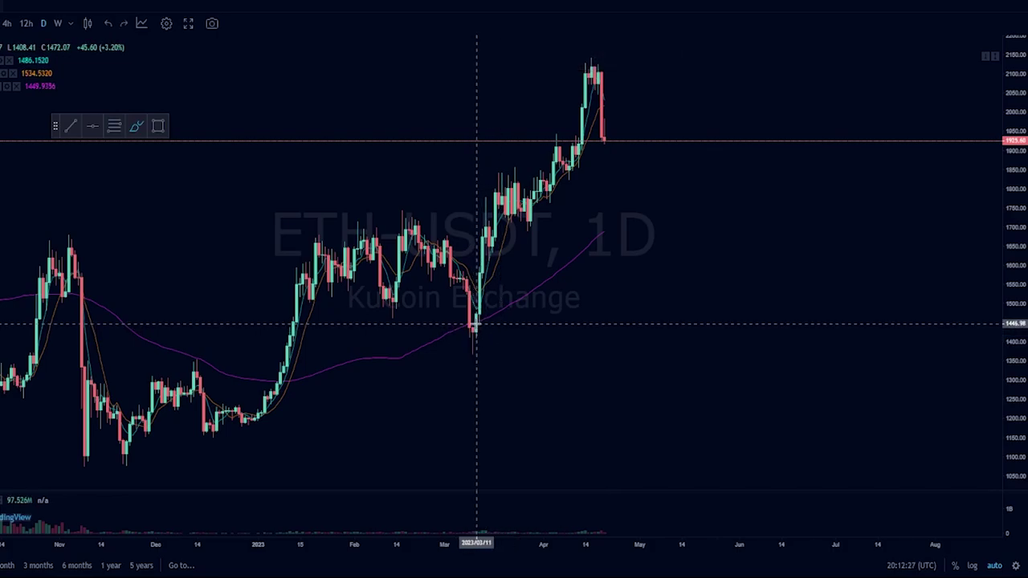
Place a horizontal support line at the March low, around 1404.75.
{"action": "left_click", "coordinate": [119, 142]}
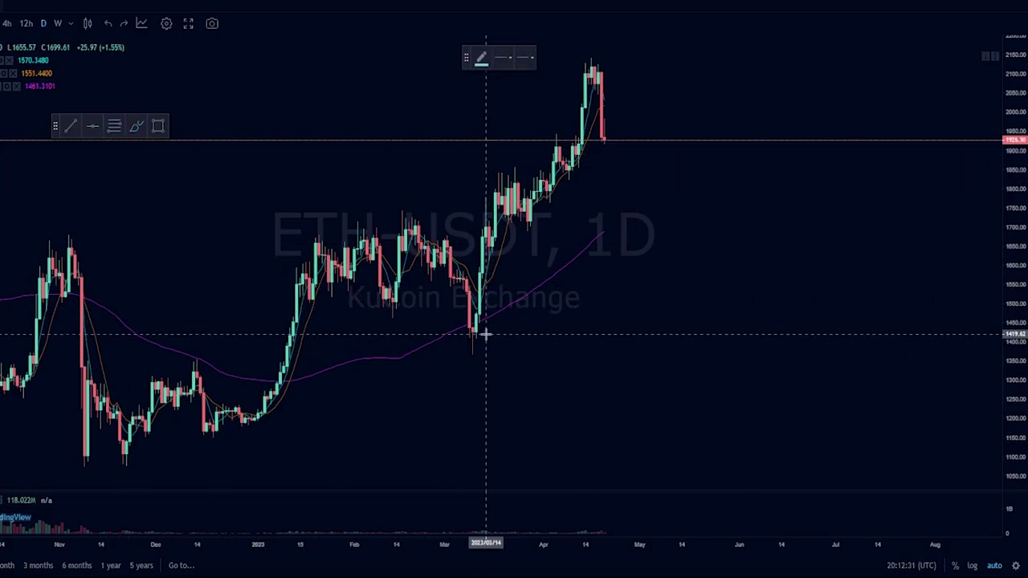
{"action": "key", "text": "alt+h"}
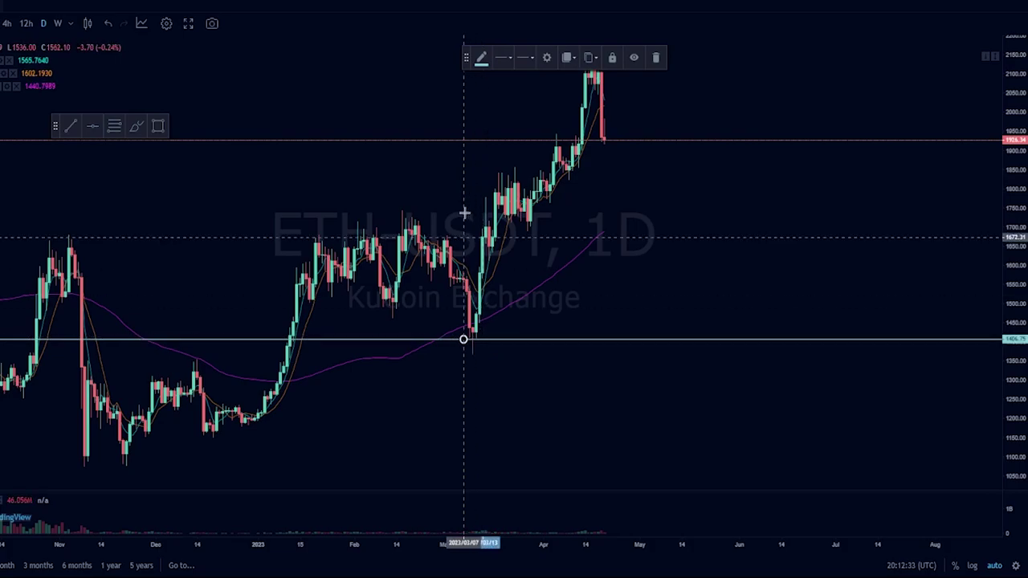
{"action": "left_click_drag", "start_coordinate": [464, 235], "coordinate": [374, 172]}
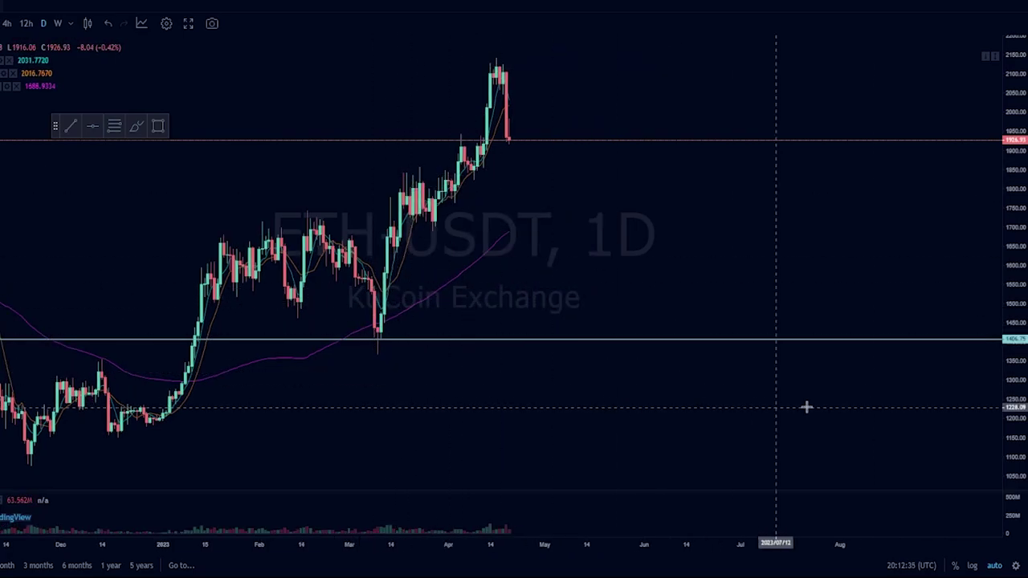
{"action": "mouse_move", "coordinate": [1011, 356]}
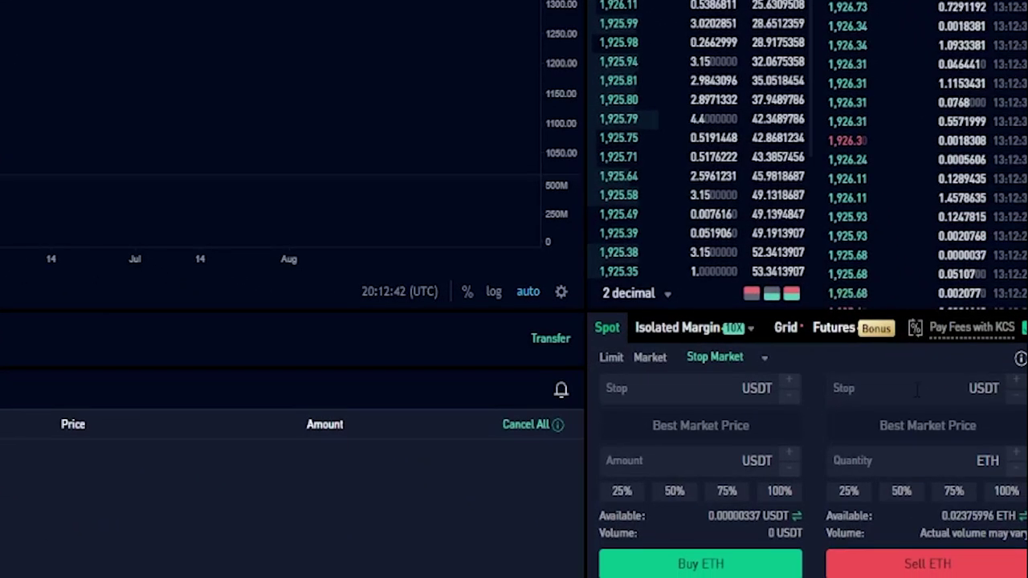
Submit a stop-market sell of 100% (0.0237599 ETH) with a 1406 USDT trigger.
{"action": "left_click", "coordinate": [916, 389]}
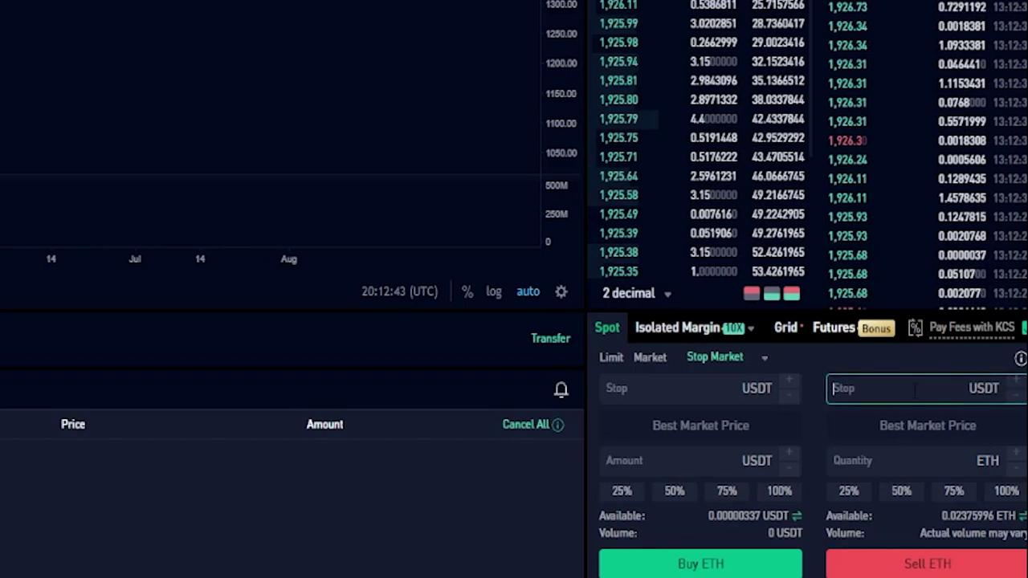
{"action": "type", "text": "1400"}
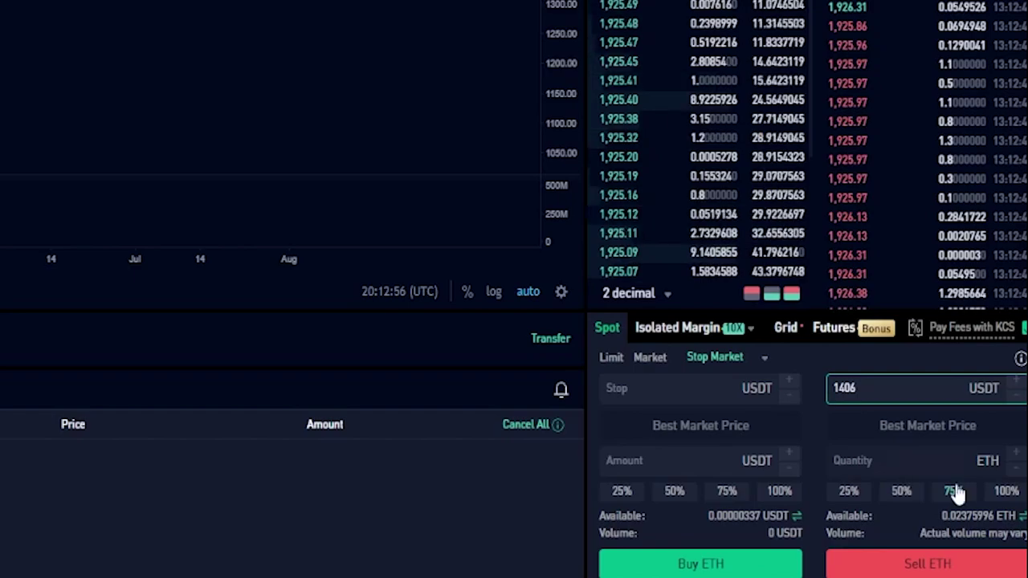
{"action": "left_click", "coordinate": [1008, 497]}
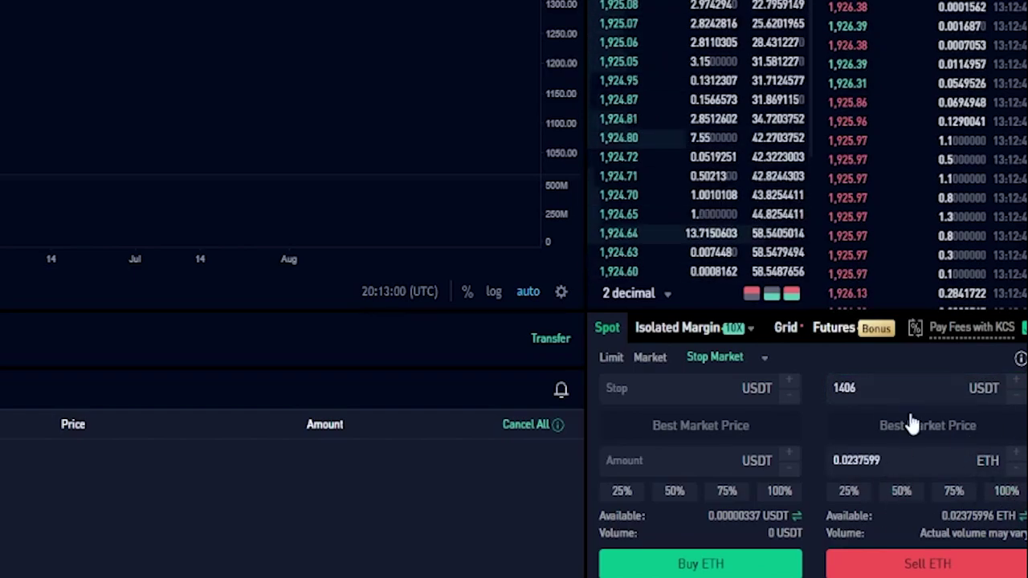
{"action": "left_click", "coordinate": [915, 569]}
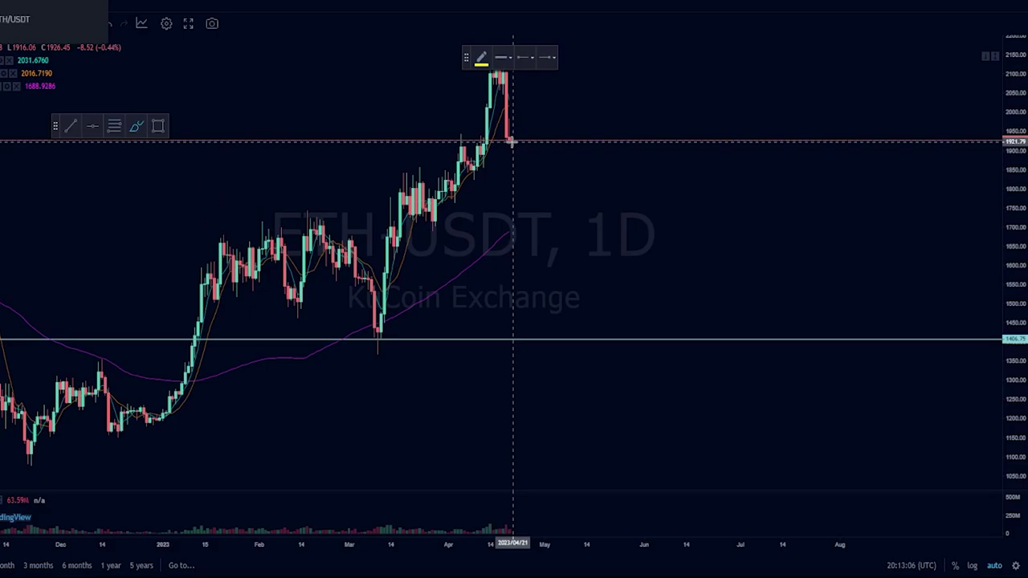
{"action": "left_click_drag", "start_coordinate": [511, 143], "coordinate": [570, 283]}
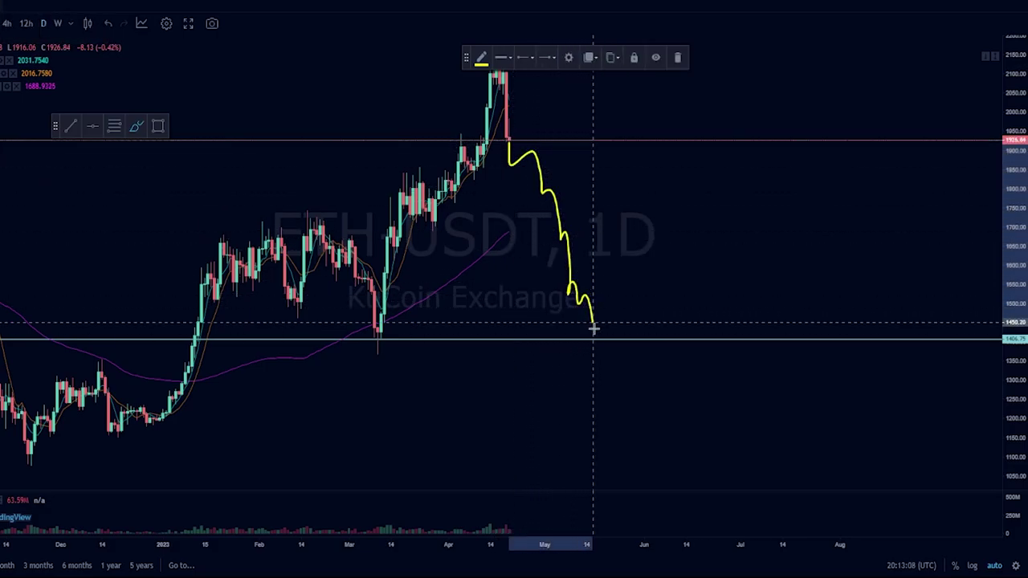
{"action": "left_click_drag", "start_coordinate": [606, 339], "coordinate": [593, 329]}
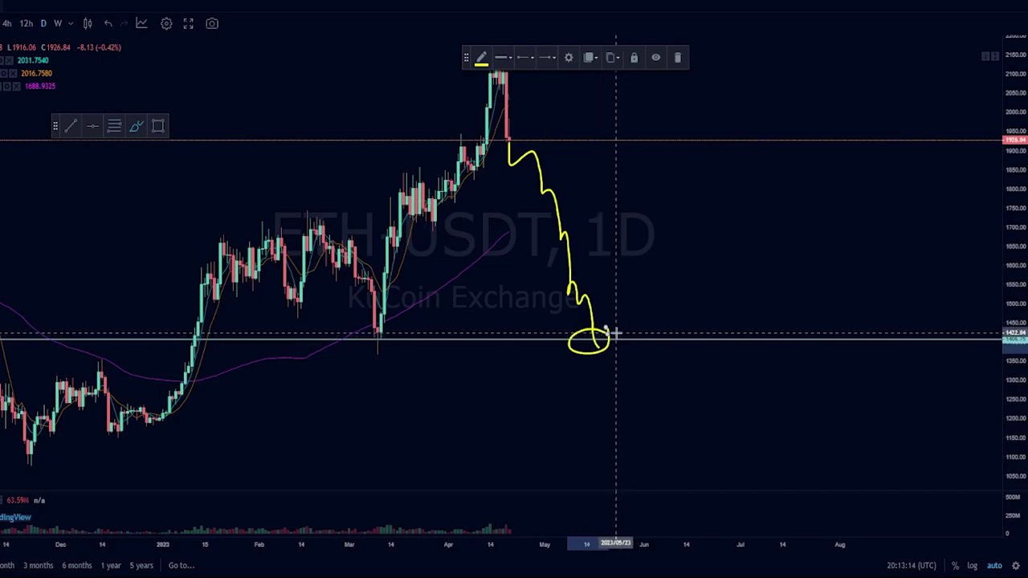
{"action": "key", "text": "ctrl+z"}
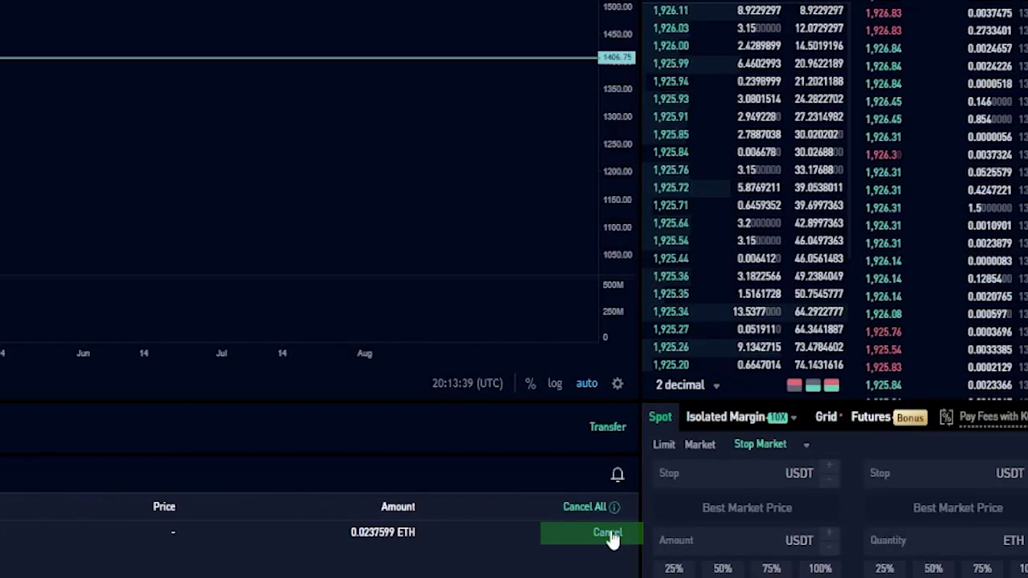
Cancel the open stop-market sell order and set the order type back to Stop Limit.
{"action": "left_click", "coordinate": [607, 534]}
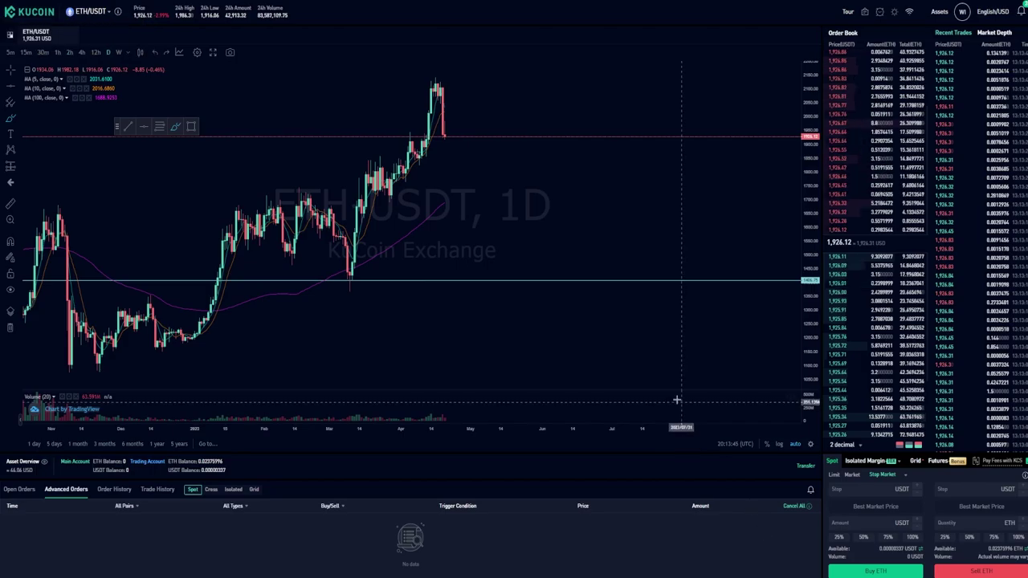
{"action": "scroll", "coordinate": [657, 392], "scroll_direction": "down", "scroll_amount": 1}
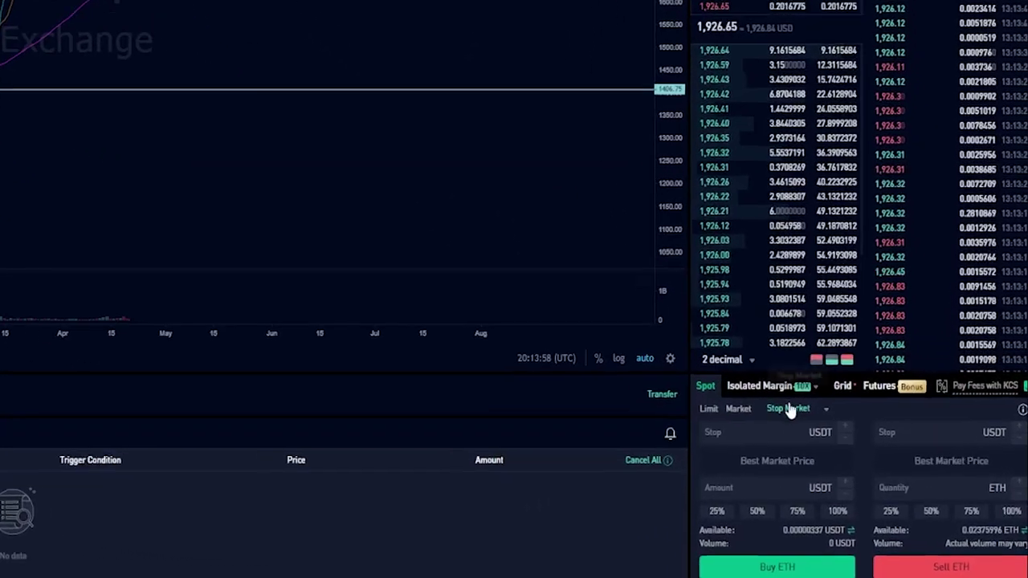
{"action": "left_click", "coordinate": [826, 413]}
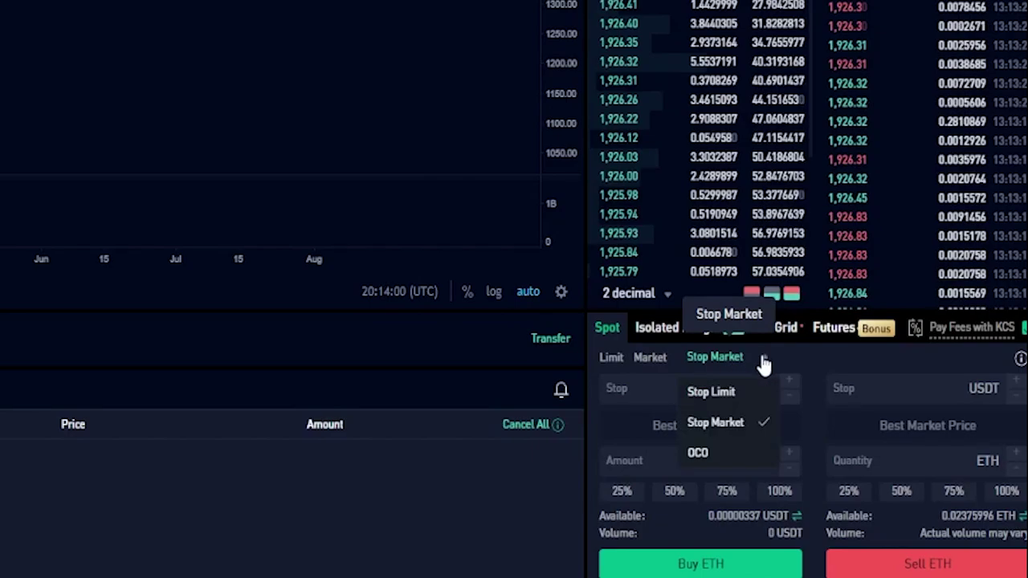
{"action": "left_click", "coordinate": [699, 390]}
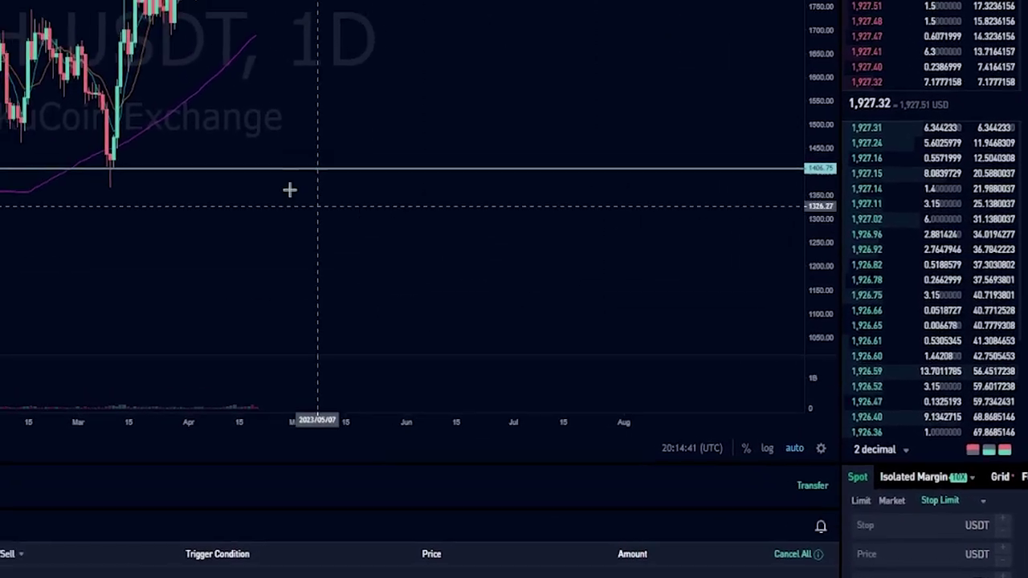
Sketch and undo a circle above the support line, then enter a 1404 sell stop price.
{"action": "left_click_drag", "start_coordinate": [291, 154], "coordinate": [265, 193]}
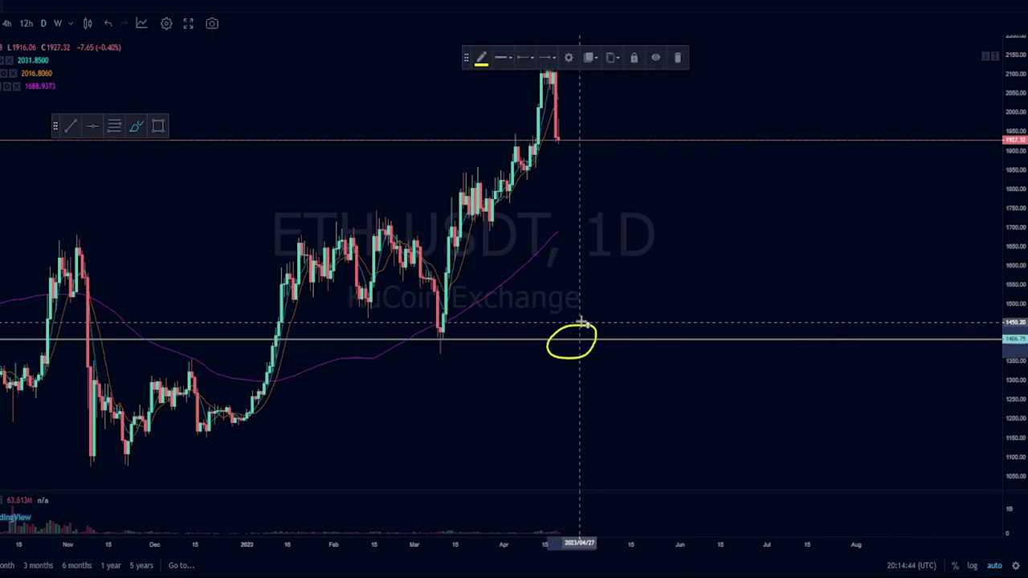
{"action": "key", "text": "ctrl+z"}
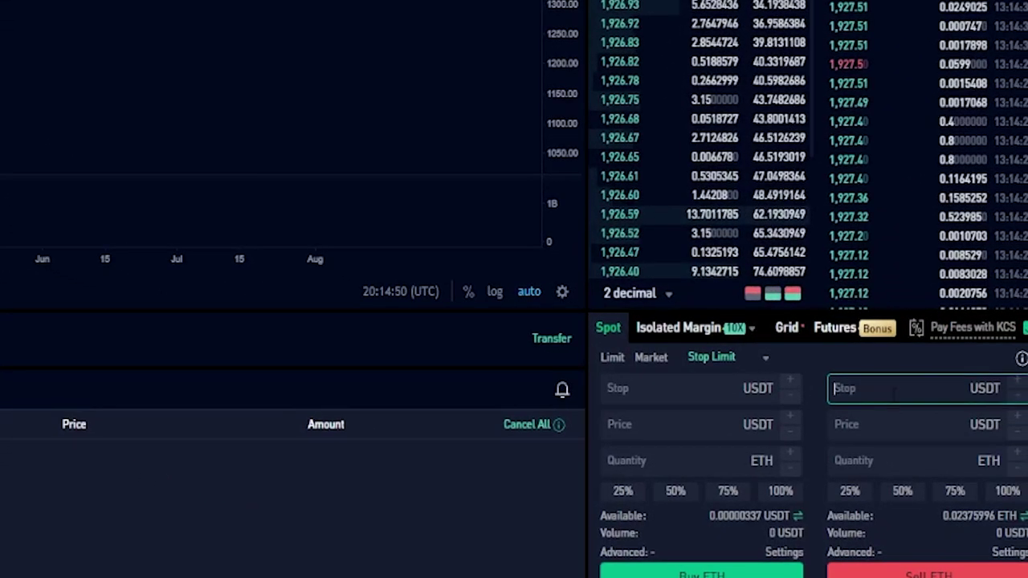
{"action": "type", "text": "140"}
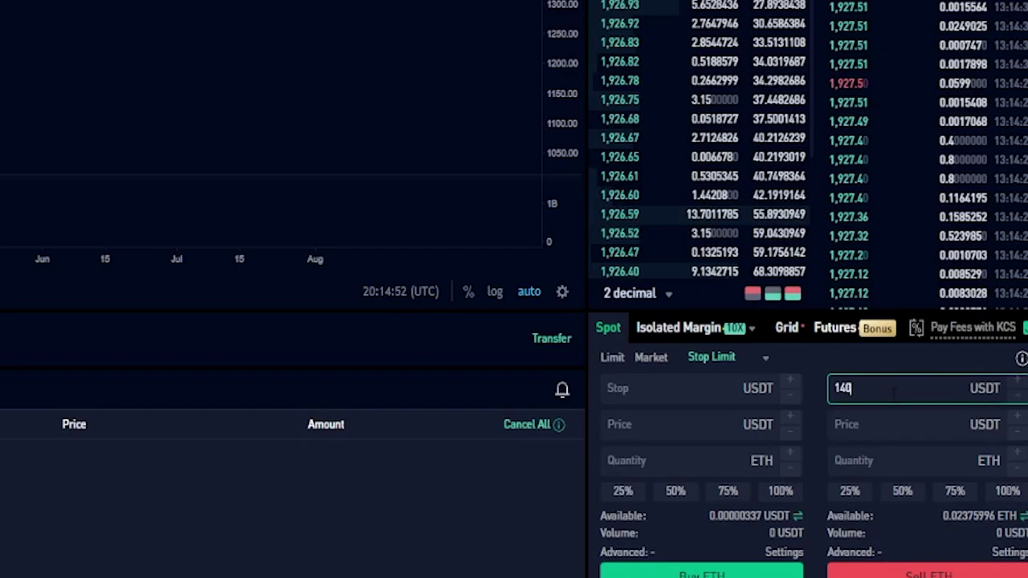
{"action": "type", "text": "6"}
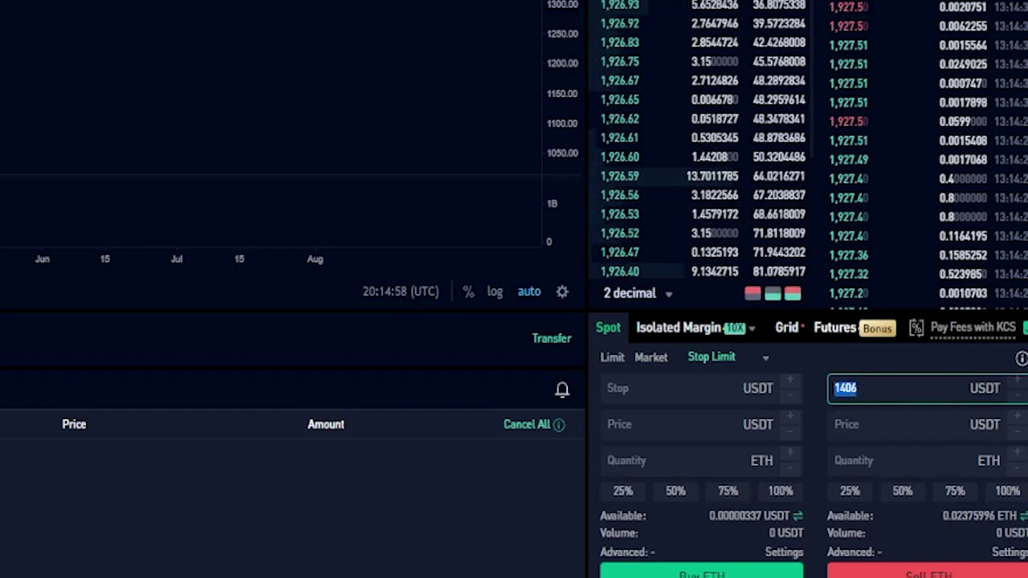
{"action": "key", "text": "End"}
{"action": "key", "text": "BackSpace"}
{"action": "type", "text": "4"}
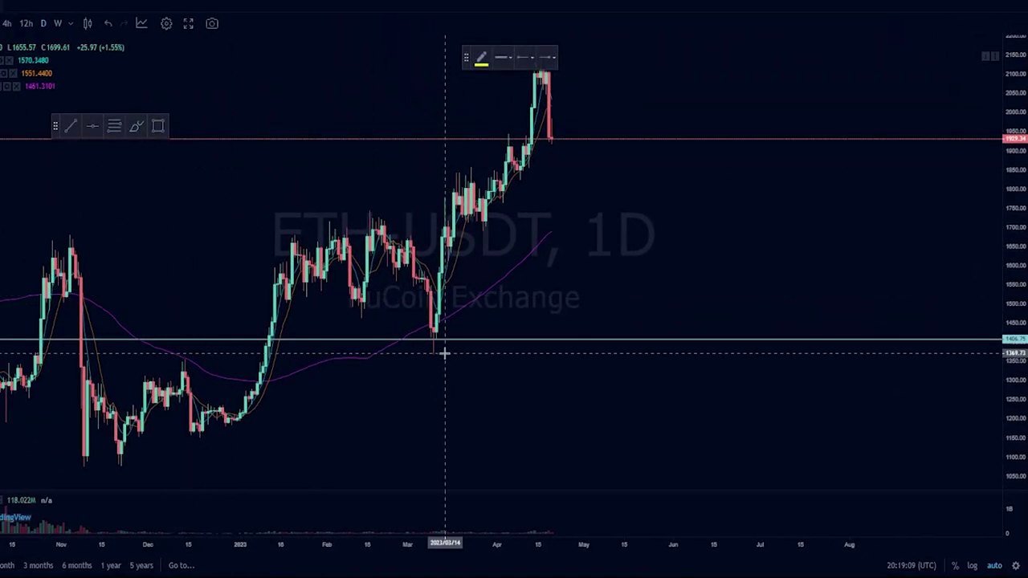
Undo a stray ellipse and add a second horizontal line at about 1361.68.
{"action": "left_click_drag", "start_coordinate": [444, 351], "coordinate": [422, 351]}
{"action": "key", "text": "ctrl+z"}
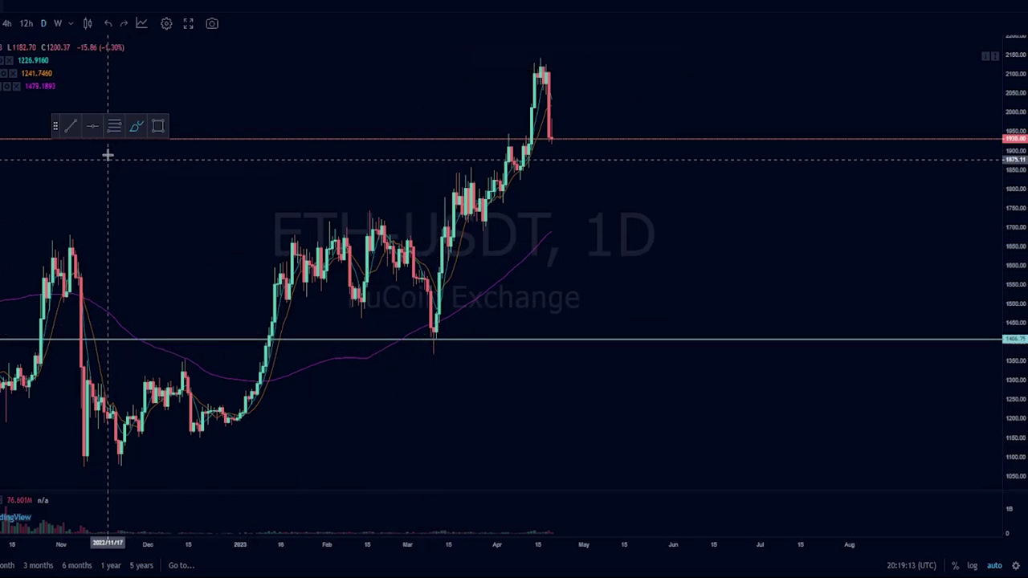
{"action": "left_click", "coordinate": [94, 131]}
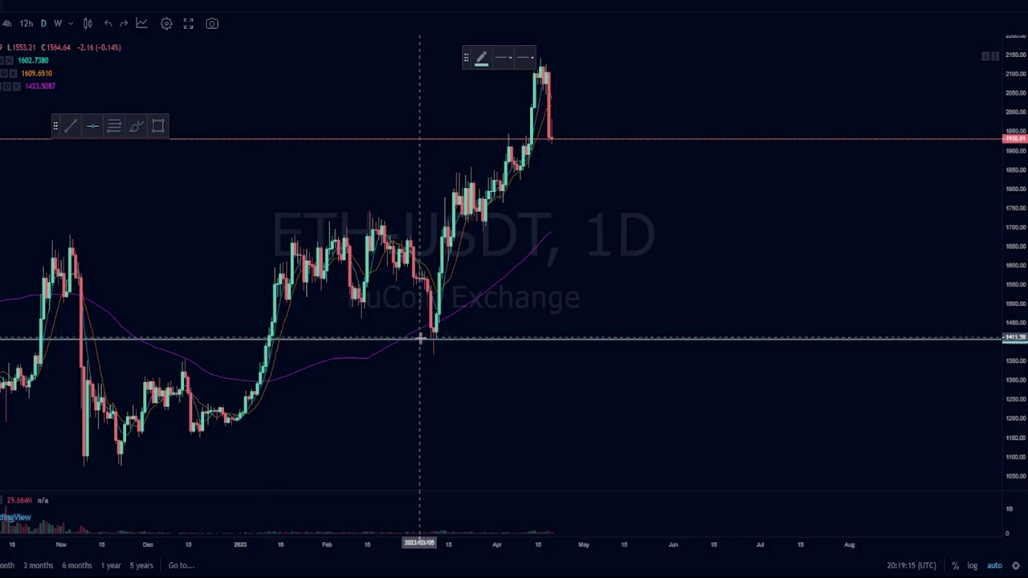
{"action": "left_click", "coordinate": [463, 356]}
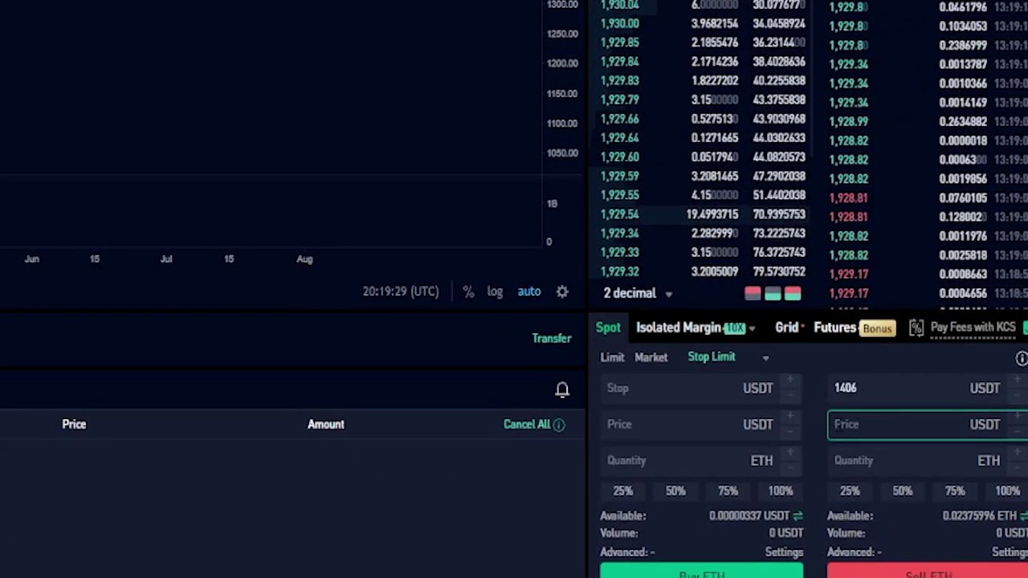
Enter 1361 as the stop-limit sell's limit price.
{"action": "type", "text": "1361"}
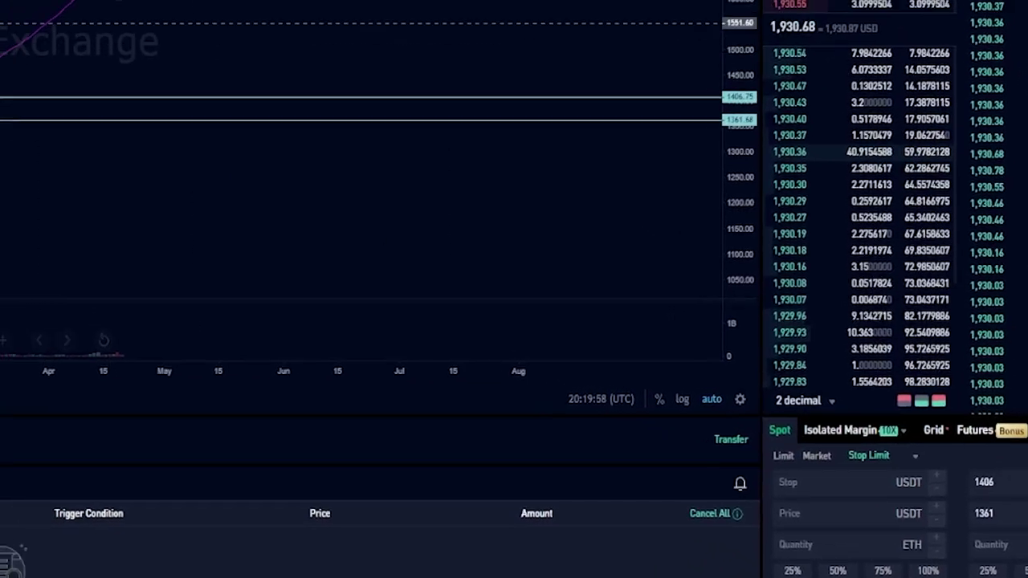
{"action": "mouse_move", "coordinate": [556, 140]}
{"action": "left_mouse_down"}
{"action": "mouse_move", "coordinate": [566, 195]}
{"action": "mouse_move", "coordinate": [594, 264]}
{"action": "mouse_move", "coordinate": [627, 291]}
{"action": "mouse_move", "coordinate": [650, 380]}
{"action": "mouse_move", "coordinate": [625, 365]}
{"action": "mouse_move", "coordinate": [659, 361]}
{"action": "left_mouse_up"}
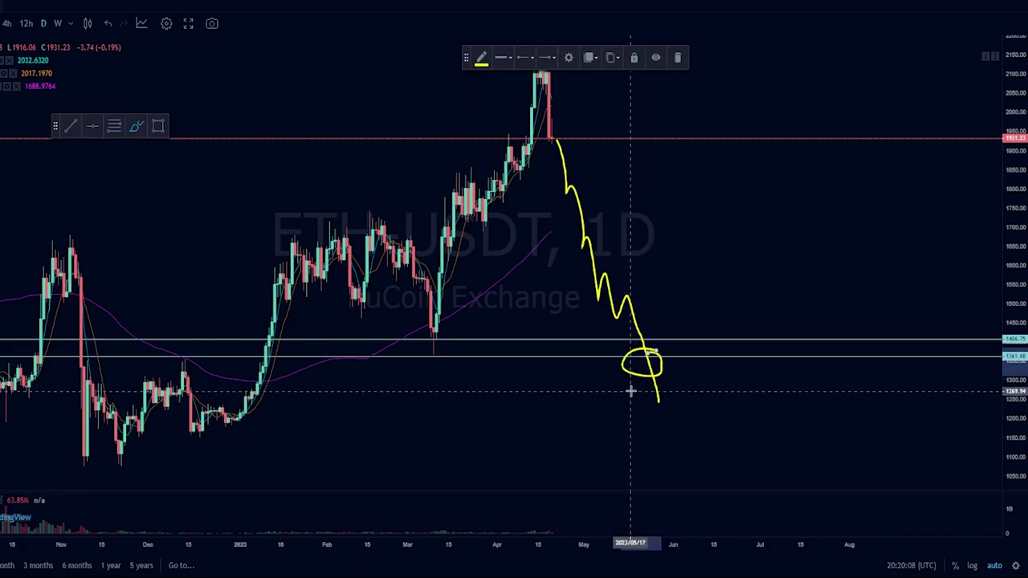
{"action": "mouse_move", "coordinate": [660, 402]}
{"action": "left_mouse_down"}
{"action": "mouse_move", "coordinate": [709, 349]}
{"action": "mouse_move", "coordinate": [694, 363]}
{"action": "mouse_move", "coordinate": [714, 359]}
{"action": "left_mouse_up"}
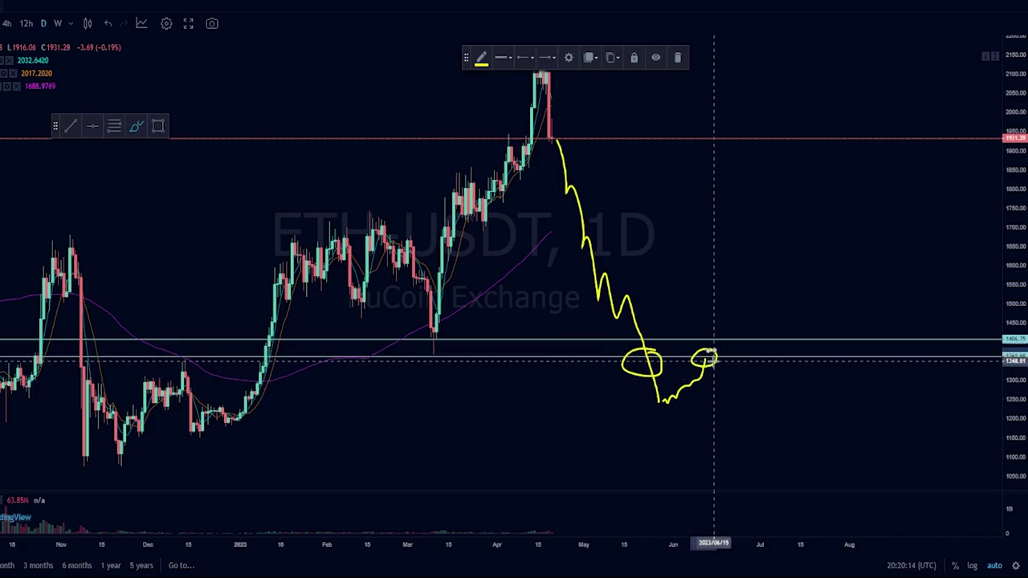
{"action": "key", "text": "ctrl+z"}
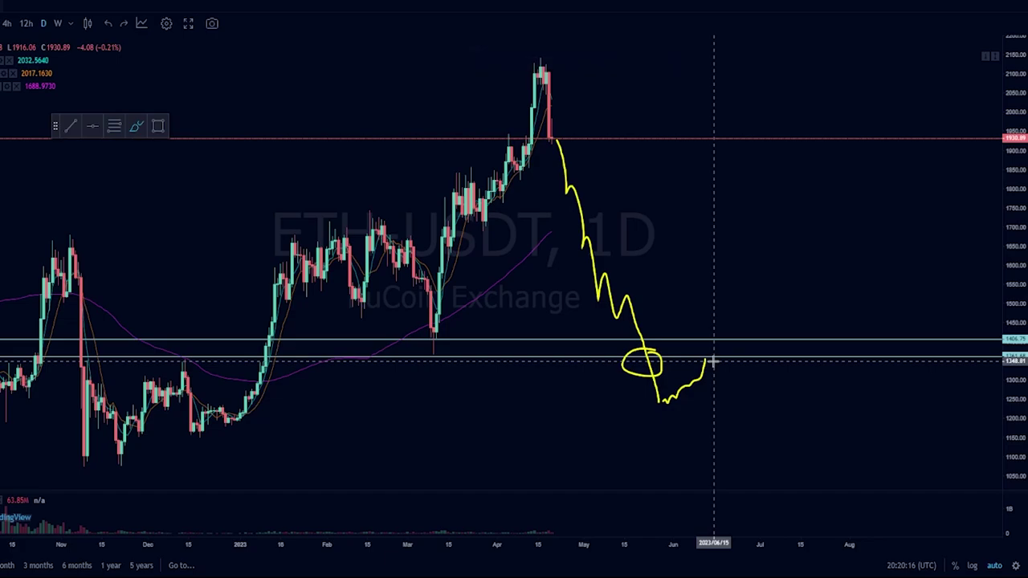
{"action": "key", "text": "ctrl+z"}
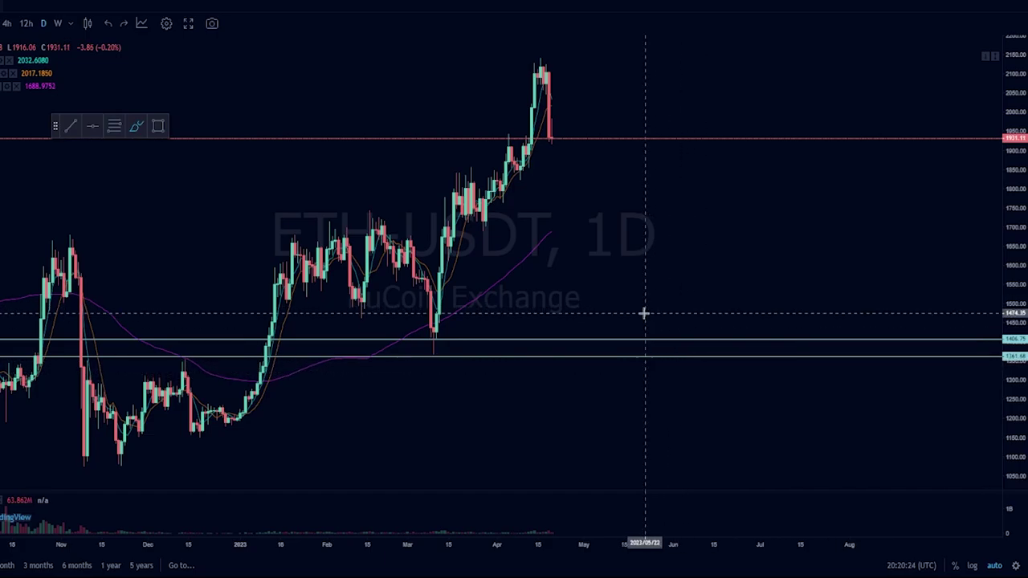
{"action": "mouse_move", "coordinate": [647, 326]}
{"action": "left_mouse_down"}
{"action": "mouse_move", "coordinate": [621, 322]}
{"action": "mouse_move", "coordinate": [630, 346]}
{"action": "mouse_move", "coordinate": [640, 327]}
{"action": "left_mouse_up"}
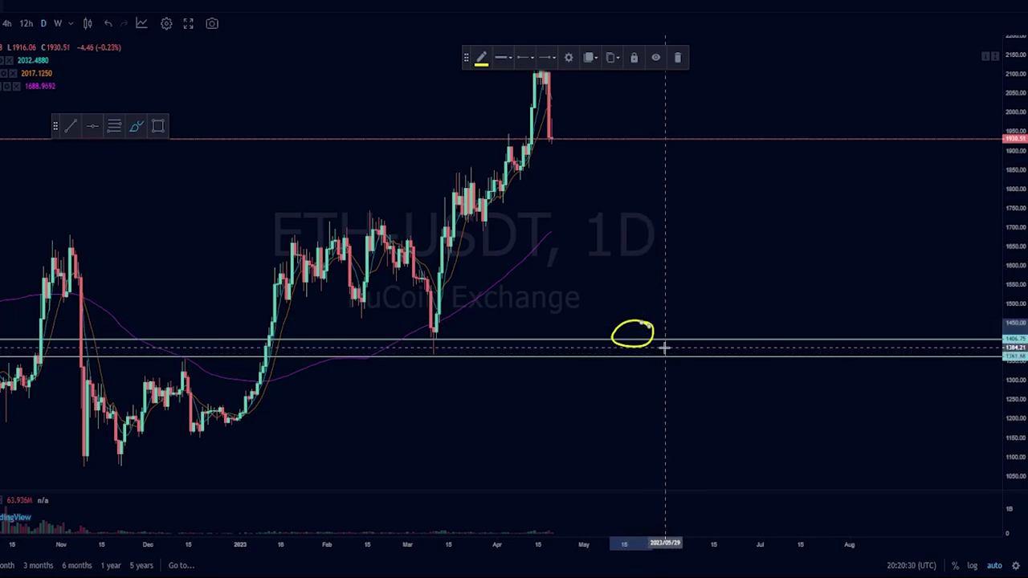
{"action": "key", "text": "Delete"}
{"action": "mouse_move", "coordinate": [651, 328]}
{"action": "left_mouse_down"}
{"action": "mouse_move", "coordinate": [631, 325]}
{"action": "mouse_move", "coordinate": [630, 347]}
{"action": "mouse_move", "coordinate": [644, 325]}
{"action": "left_mouse_up"}
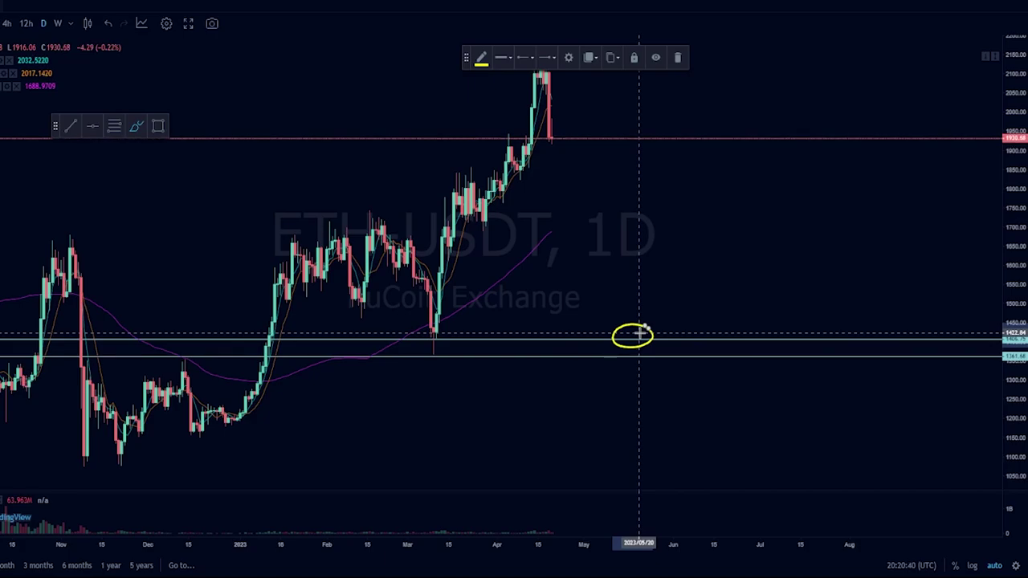
{"action": "left_click", "coordinate": [639, 332]}
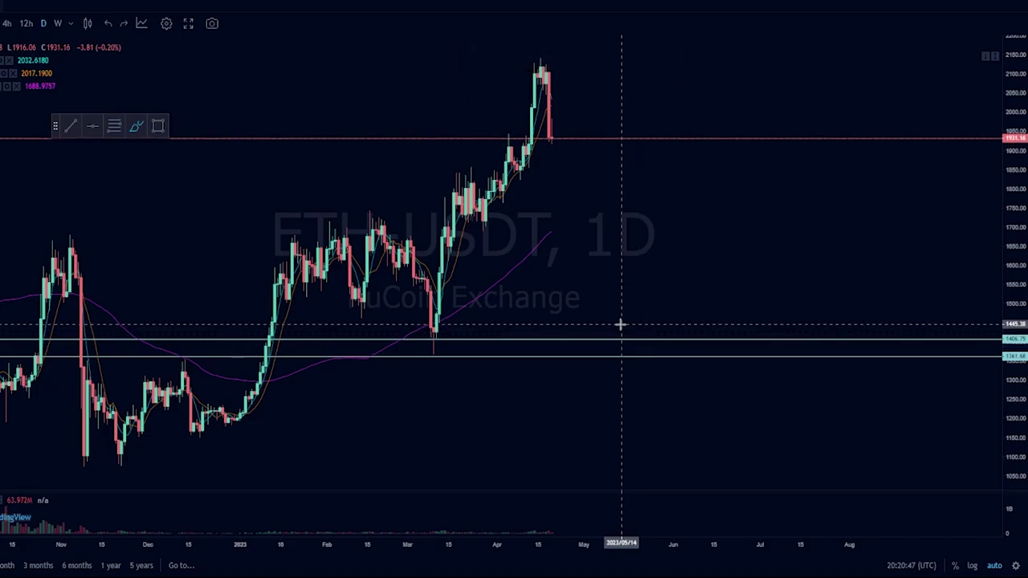
{"action": "left_click_drag", "start_coordinate": [622, 328], "coordinate": [656, 427]}
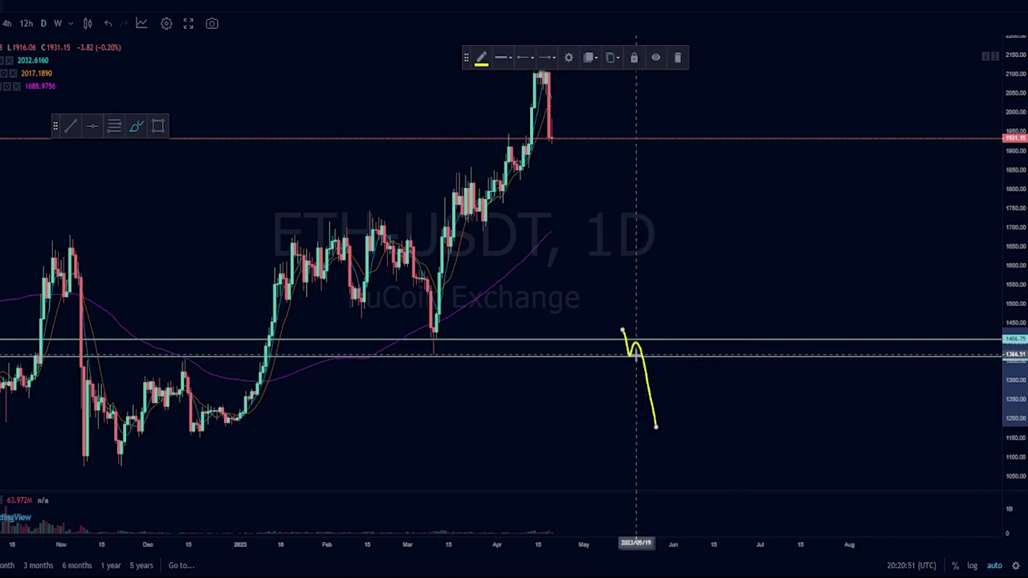
{"action": "mouse_move", "coordinate": [656, 426]}
{"action": "left_mouse_down"}
{"action": "mouse_move", "coordinate": [688, 392]}
{"action": "mouse_move", "coordinate": [701, 351]}
{"action": "mouse_move", "coordinate": [693, 353]}
{"action": "mouse_move", "coordinate": [710, 347]}
{"action": "left_mouse_up"}
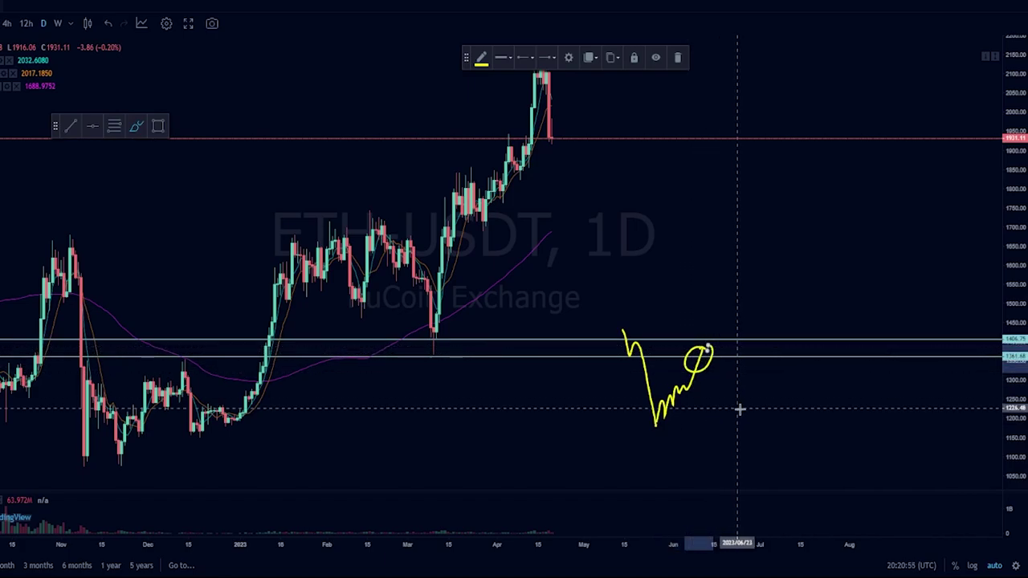
{"action": "key", "text": "ctrl+z"}
{"action": "key", "text": "ctrl+z"}
{"action": "key", "text": "ctrl+z"}
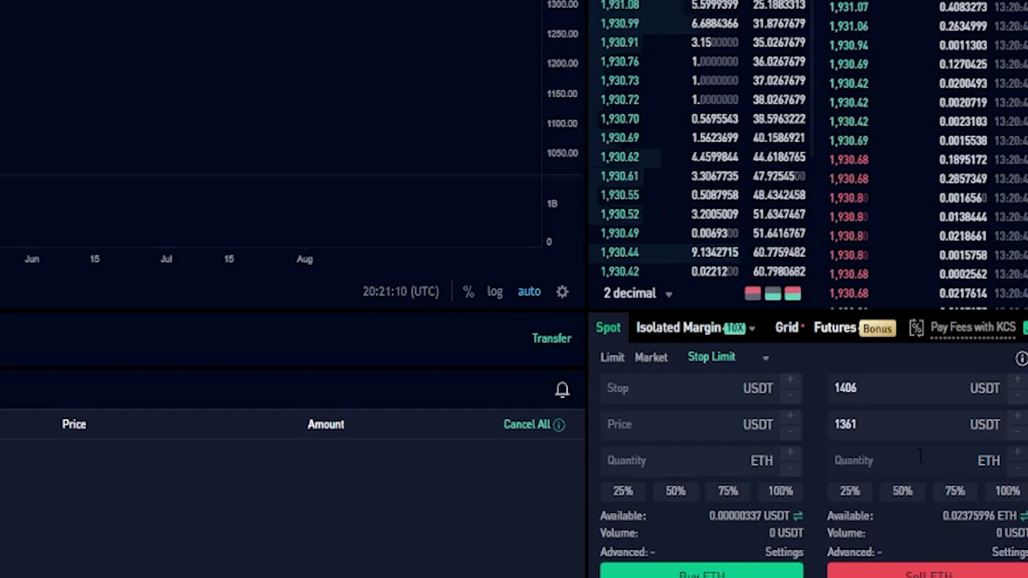
Submit the stop-limit sell for 100% (0.0237599 ETH), 1406 stop and 1361 limit.
{"action": "left_click", "coordinate": [1003, 493]}
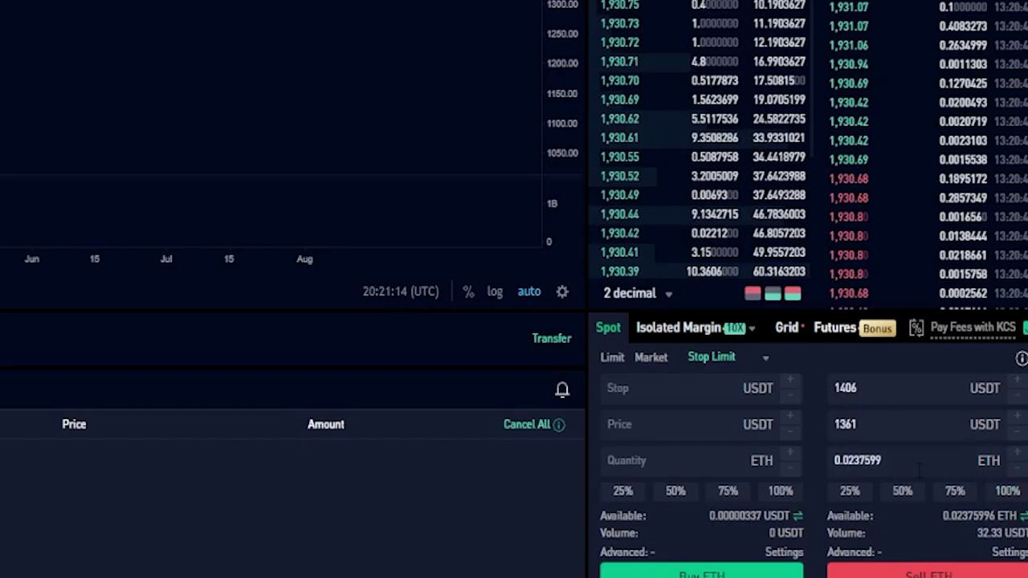
{"action": "left_click", "coordinate": [929, 573]}
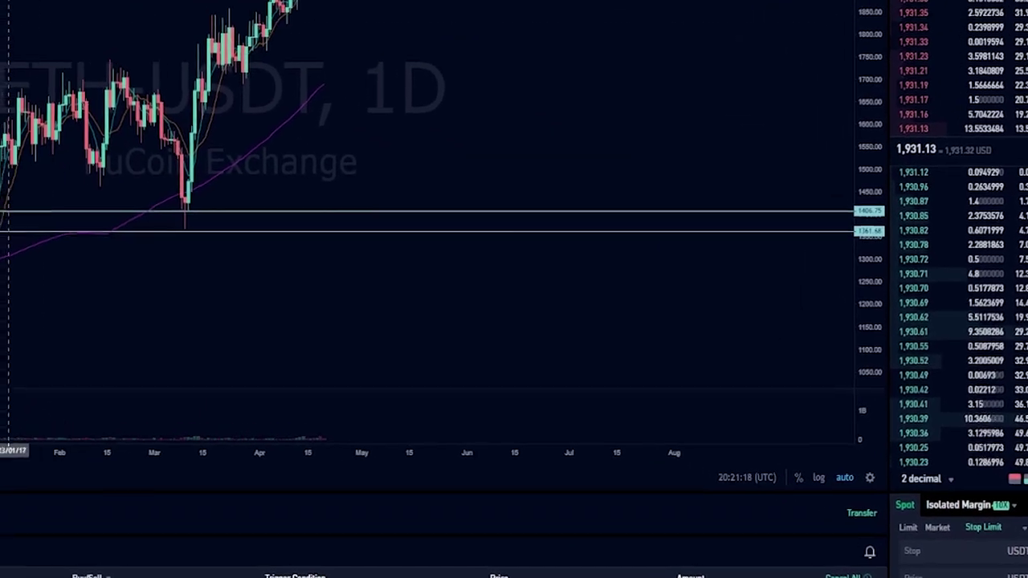
{"action": "mouse_move", "coordinate": [550, 138]}
{"action": "left_mouse_down"}
{"action": "mouse_move", "coordinate": [582, 248]}
{"action": "mouse_move", "coordinate": [606, 265]}
{"action": "mouse_move", "coordinate": [625, 339]}
{"action": "left_mouse_up"}
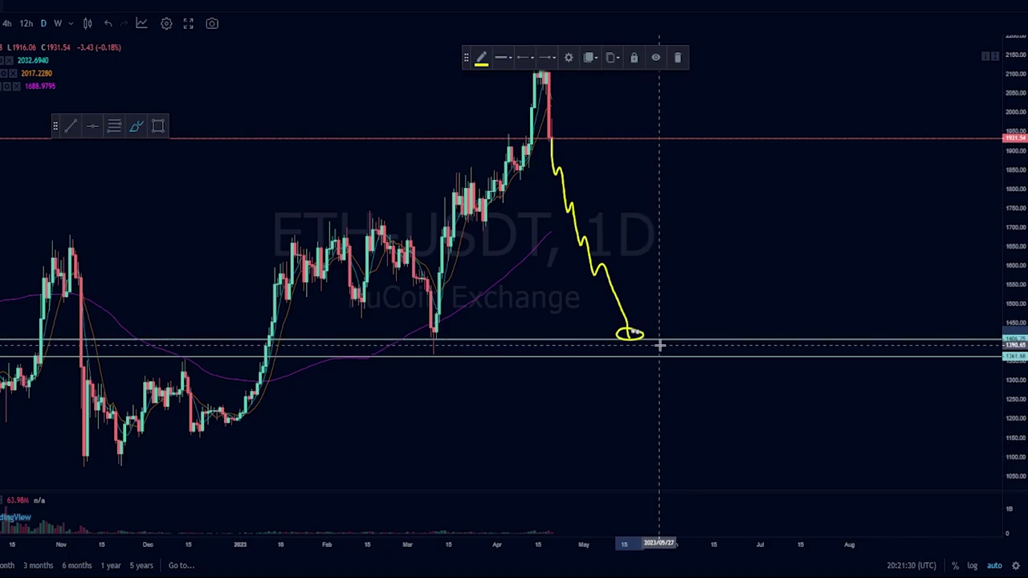
{"action": "mouse_move", "coordinate": [665, 351]}
{"action": "left_mouse_down"}
{"action": "mouse_move", "coordinate": [643, 354]}
{"action": "mouse_move", "coordinate": [671, 375]}
{"action": "mouse_move", "coordinate": [634, 335]}
{"action": "mouse_move", "coordinate": [658, 337]}
{"action": "mouse_move", "coordinate": [651, 331]}
{"action": "left_mouse_up"}
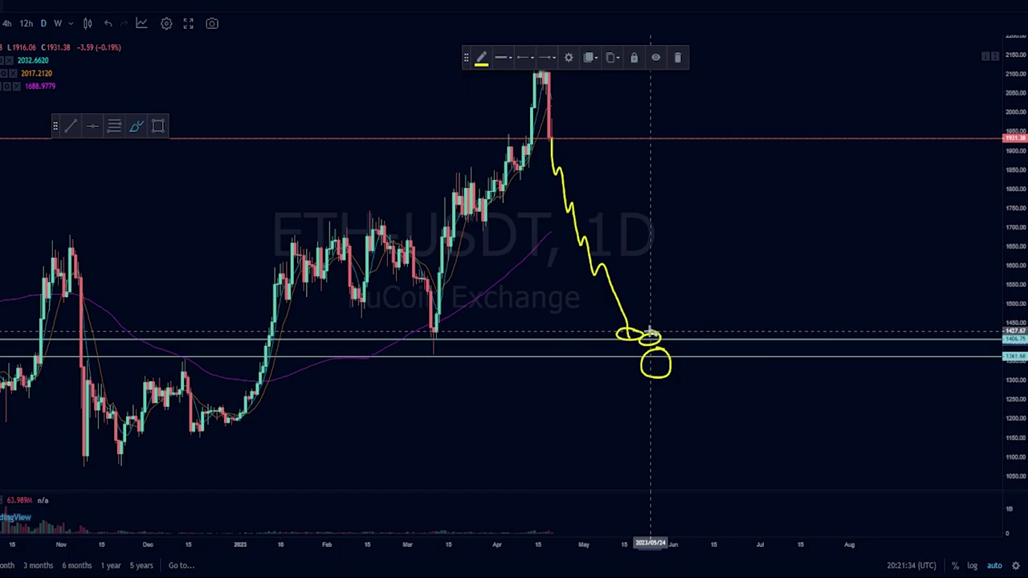
{"action": "key", "text": "ctrl+z"}
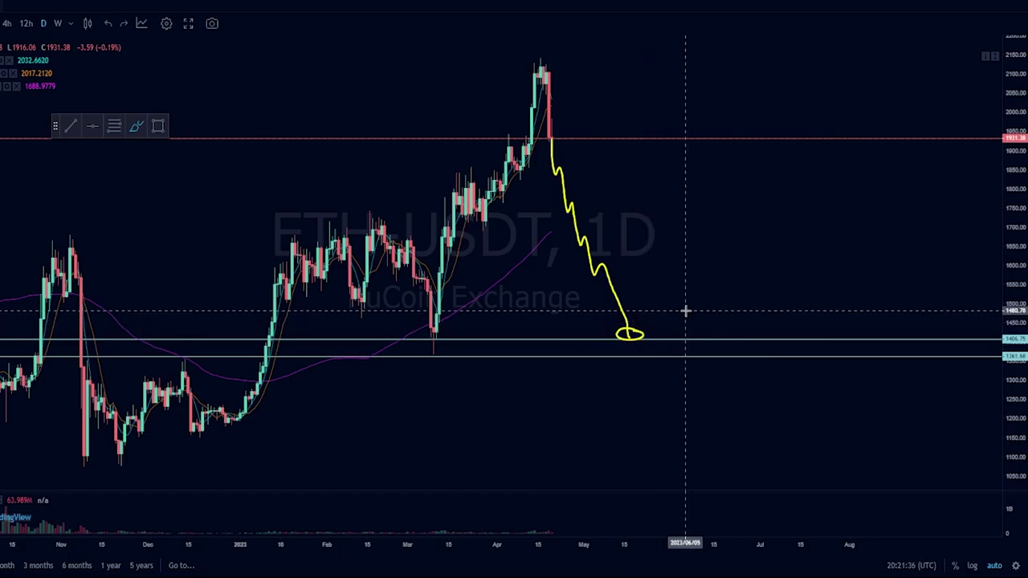
{"action": "key", "text": "ctrl+z"}
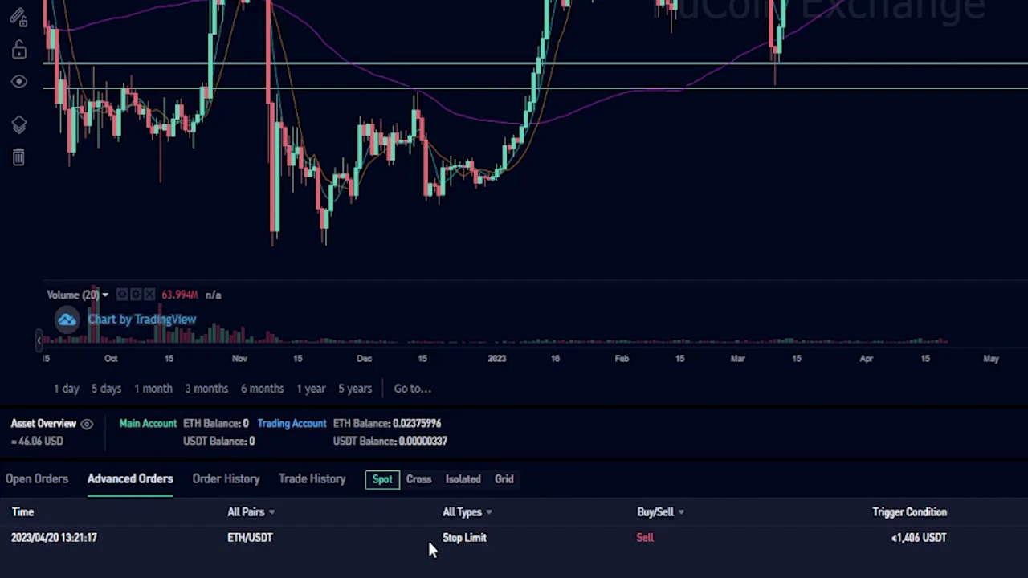
Cancel the Stop Limit sell order row in the Advanced Orders list.
{"action": "left_click_drag", "start_coordinate": [430, 548], "coordinate": [496, 551]}
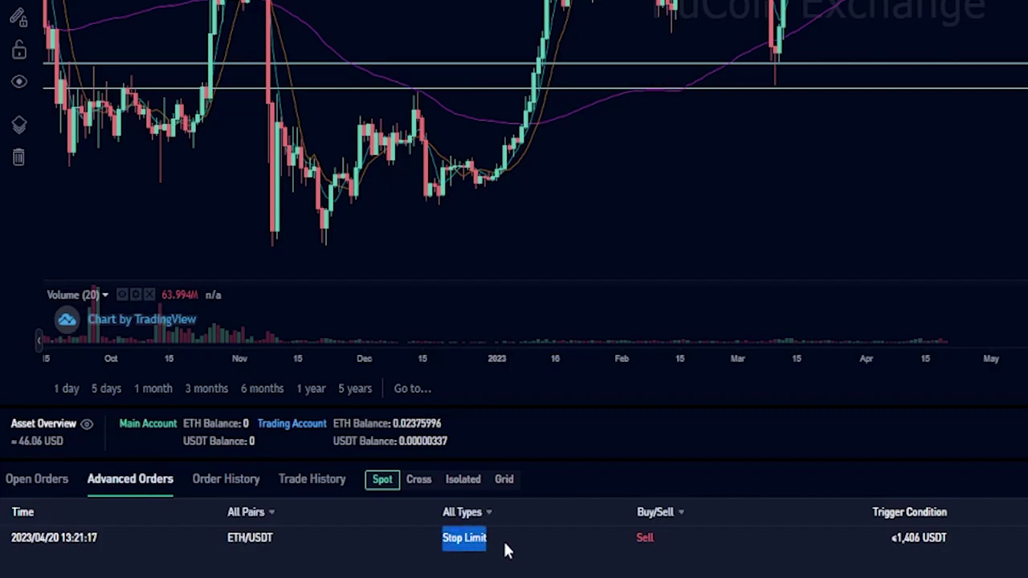
{"action": "left_click", "coordinate": [506, 550]}
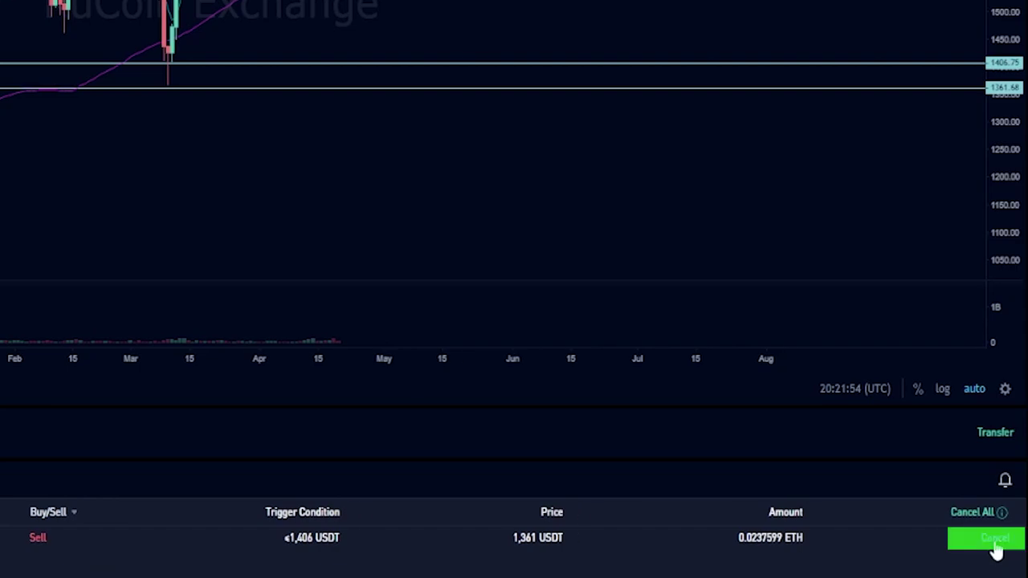
{"action": "left_click", "coordinate": [993, 549]}
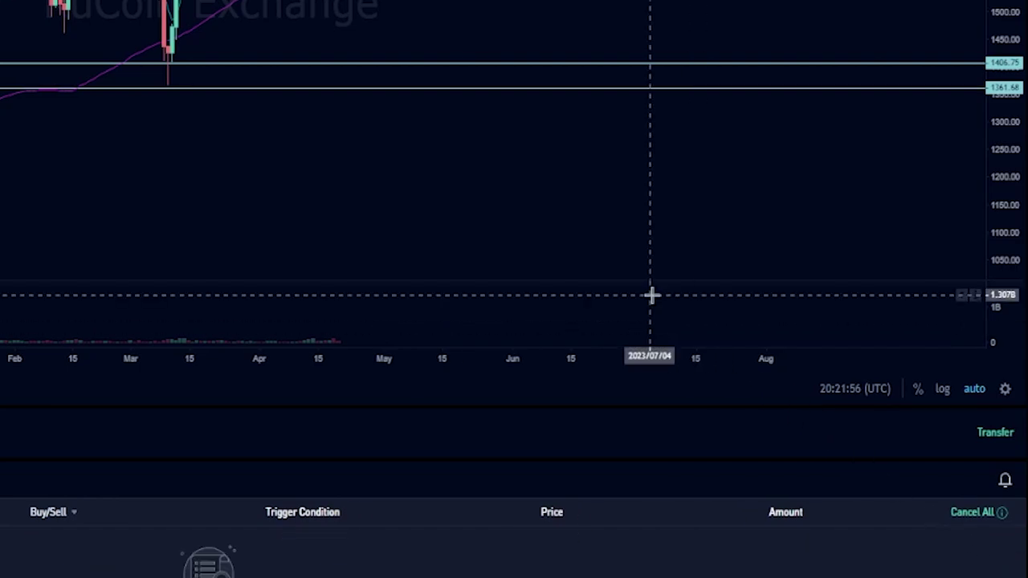